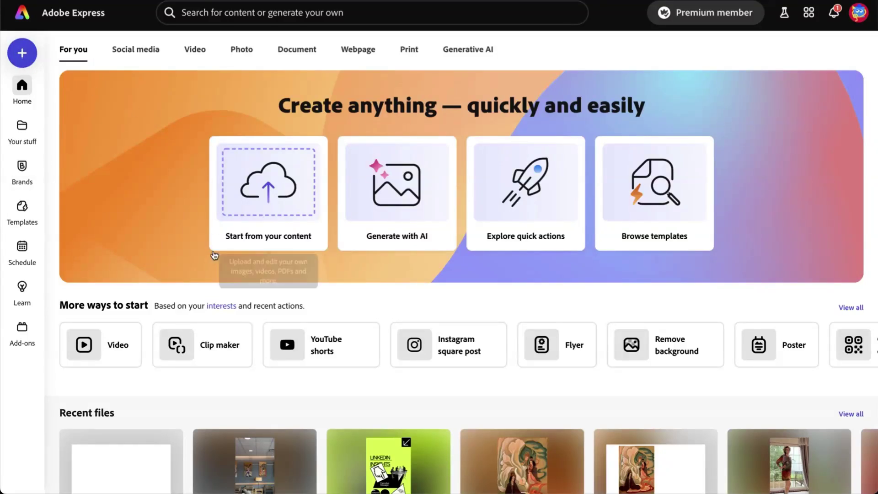
Step: Start a new blank video project from the home page and show the Media library
{"action": "scroll", "coordinate": [88, 313], "scroll_direction": "down", "scroll_amount": 2}
{"action": "left_click", "coordinate": [92, 283]}
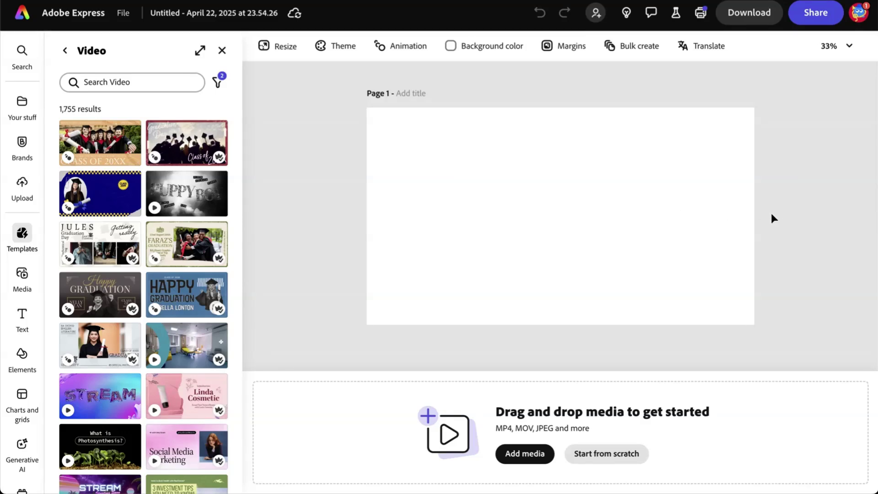
{"action": "mouse_move", "coordinate": [40, 188]}
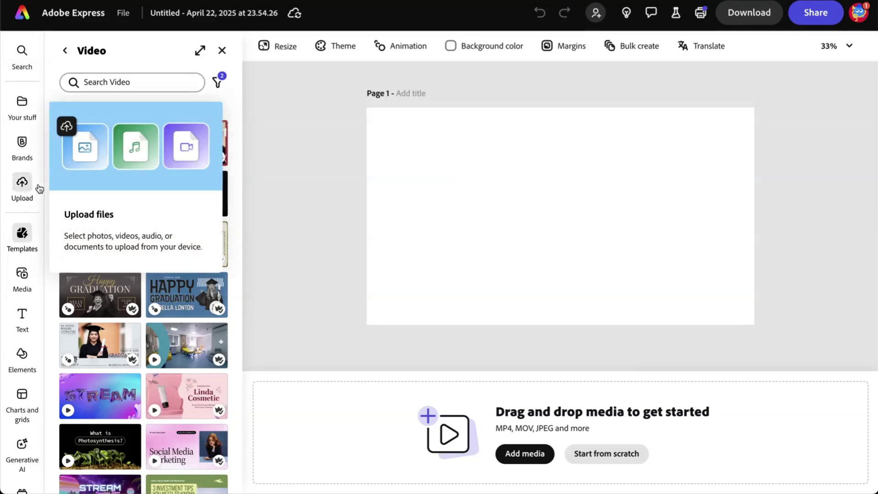
{"action": "left_click", "coordinate": [20, 277]}
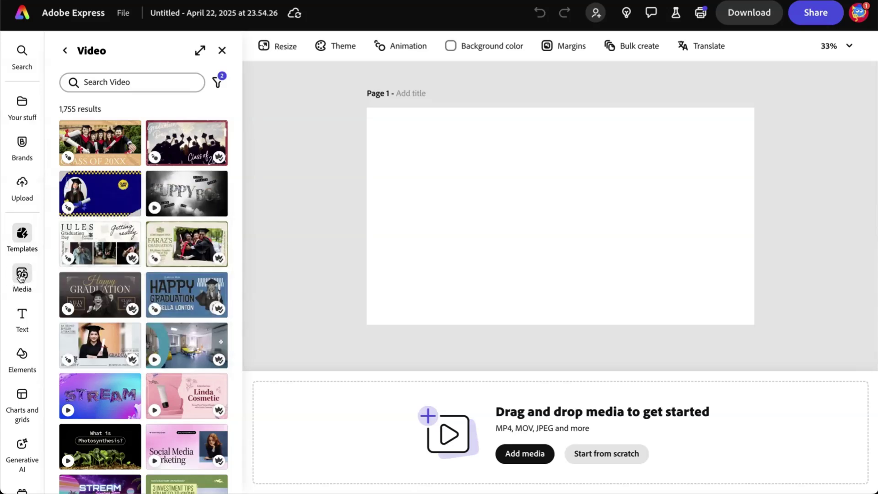
Step: Filter the media library to Videos and launch the Record yourself webcam window
{"action": "left_click", "coordinate": [147, 79]}
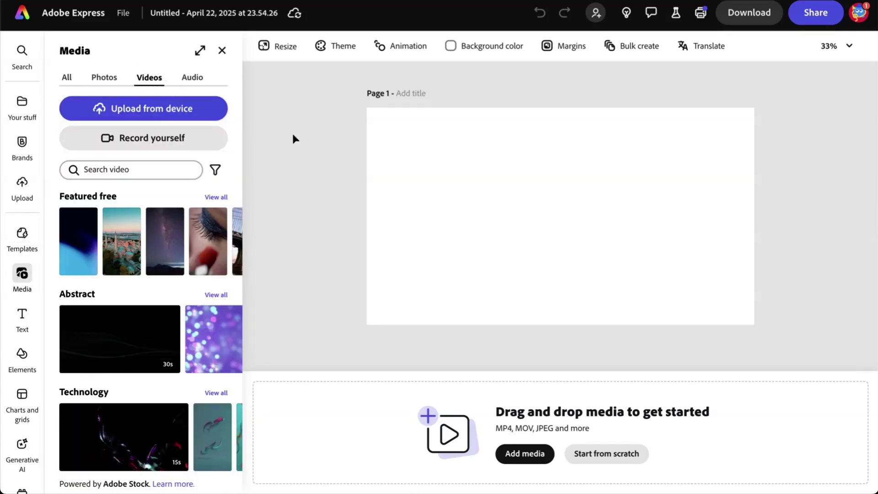
{"action": "left_click", "coordinate": [167, 143]}
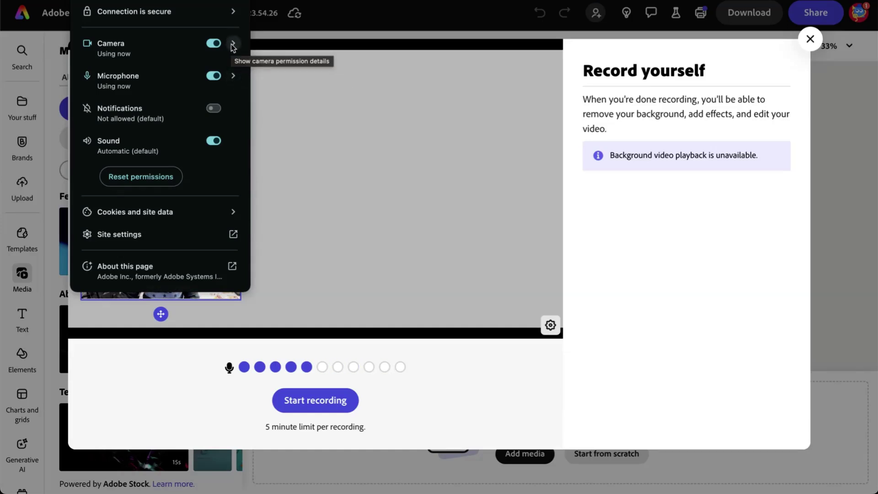
Step: Check the site's microphone permission and keep Elgato Wave Neo as the input device
{"action": "left_click", "coordinate": [232, 45]}
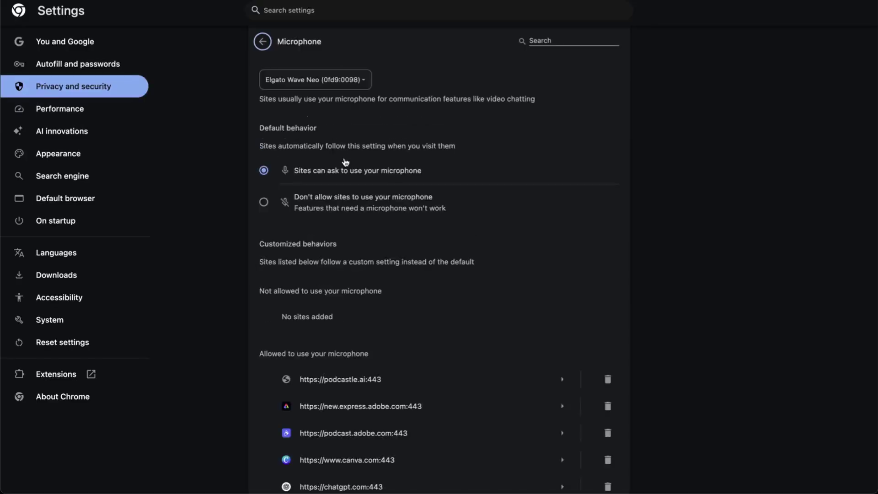
{"action": "left_click", "coordinate": [342, 80]}
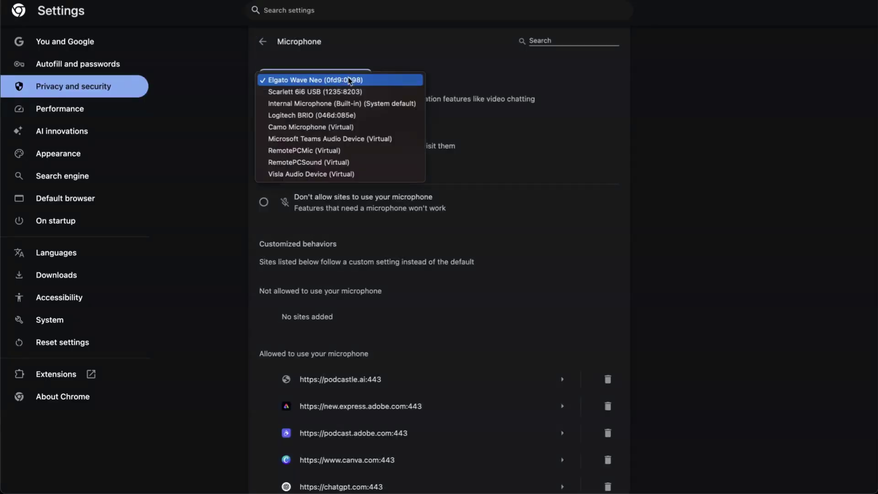
{"action": "left_click", "coordinate": [399, 67]}
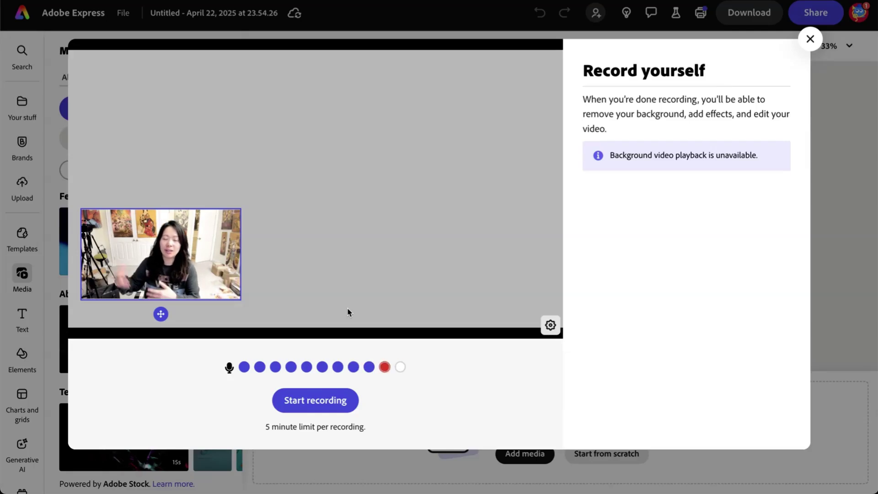
Step: Record a roughly 14-second webcam clip speaking to the camera
{"action": "left_click", "coordinate": [326, 405]}
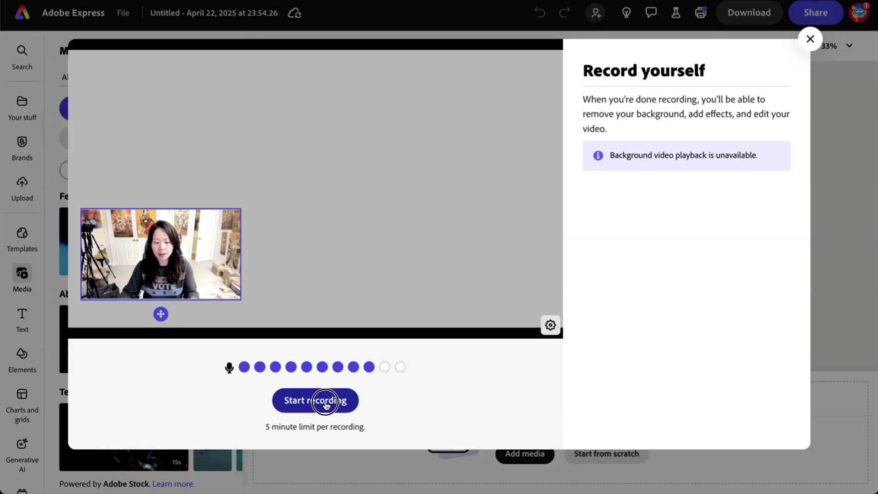
{"action": "left_click", "coordinate": [326, 405]}
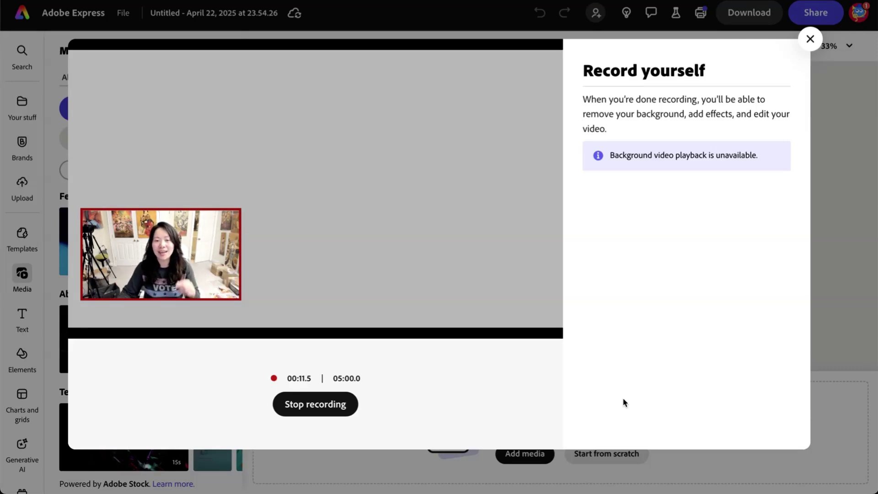
{"action": "left_click", "coordinate": [318, 405]}
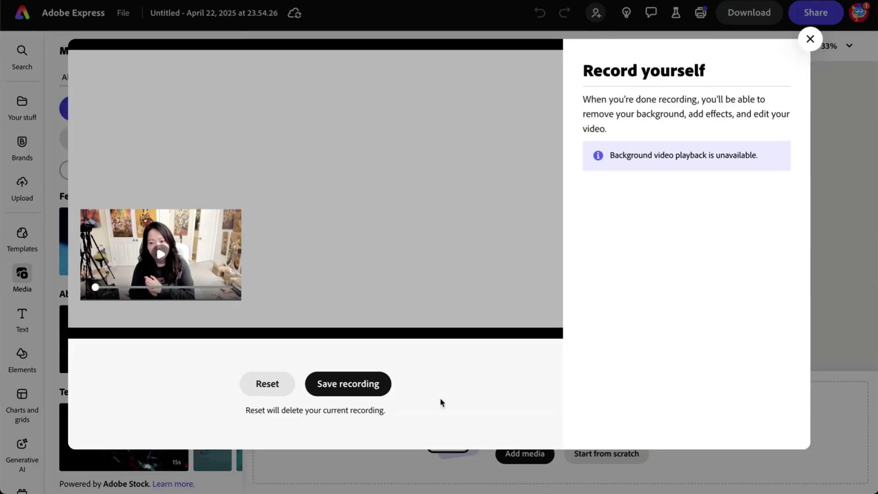
Step: Save the 14-second recording onto Page 1 and scrub the timeline to preview it
{"action": "left_click", "coordinate": [371, 390]}
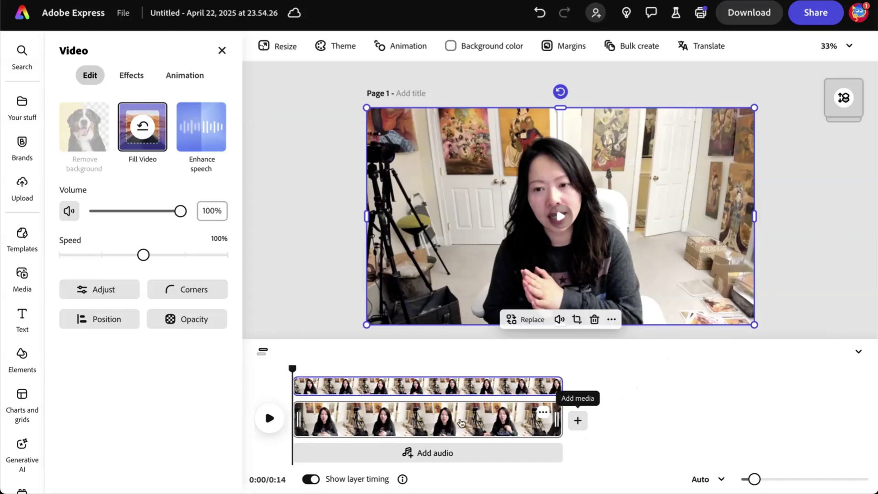
{"action": "left_click_drag", "start_coordinate": [293, 368], "coordinate": [344, 383]}
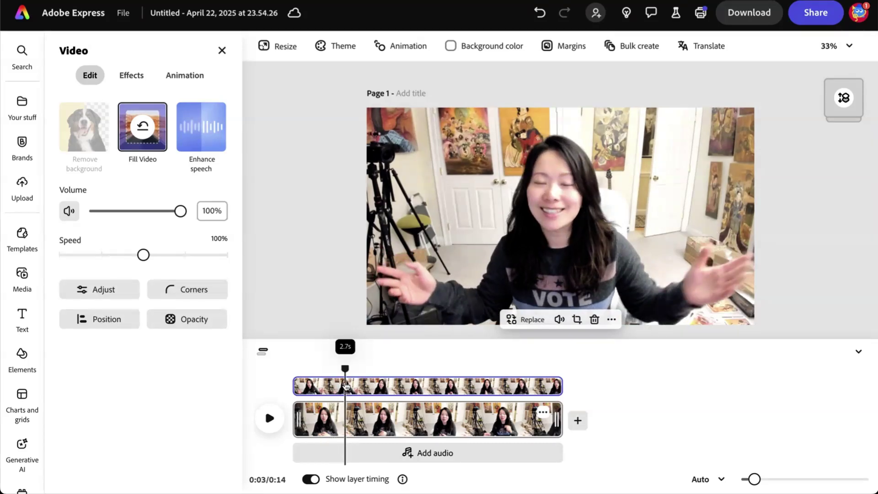
Step: Browse stock audio down to the Background and Blues tracks, then return the playhead to 0:00
{"action": "left_click", "coordinate": [450, 454]}
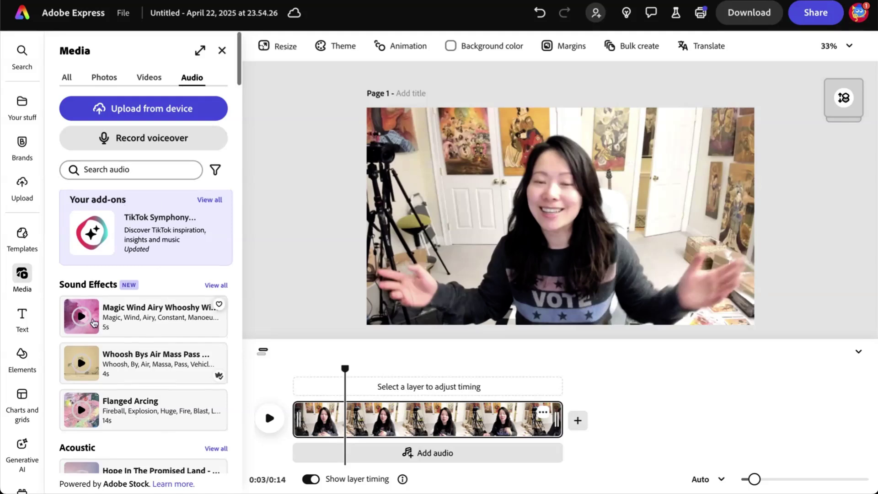
{"action": "scroll", "coordinate": [89, 250], "scroll_direction": "down", "scroll_amount": 2}
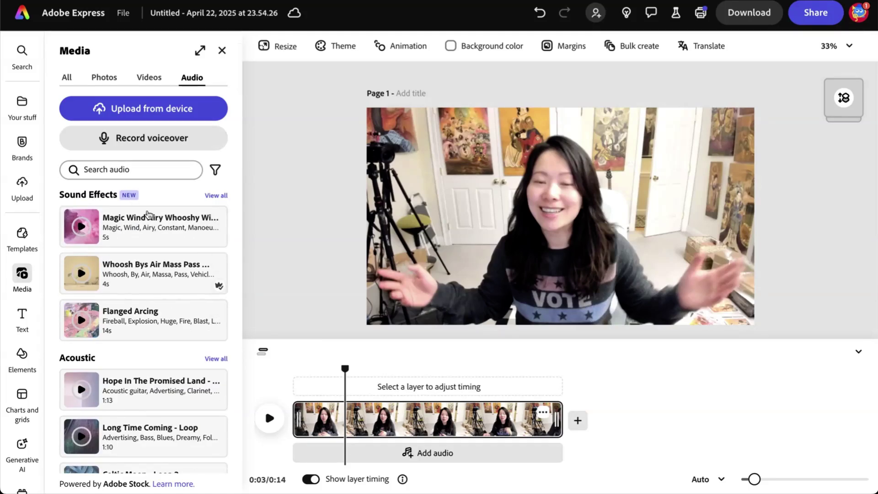
{"action": "scroll", "coordinate": [160, 389], "scroll_direction": "down", "scroll_amount": 2}
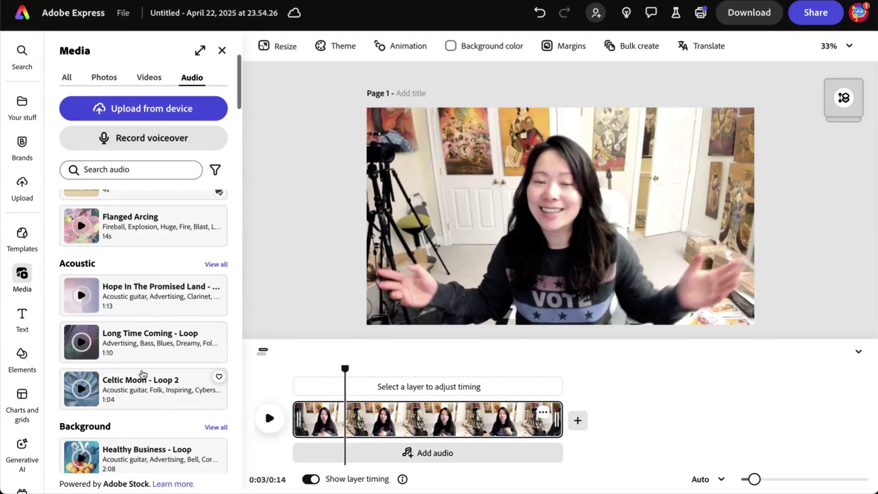
{"action": "scroll", "coordinate": [137, 320], "scroll_direction": "down", "scroll_amount": 2}
{"action": "scroll", "coordinate": [119, 267], "scroll_direction": "up", "scroll_amount": 2}
{"action": "scroll", "coordinate": [120, 268], "scroll_direction": "down", "scroll_amount": 4}
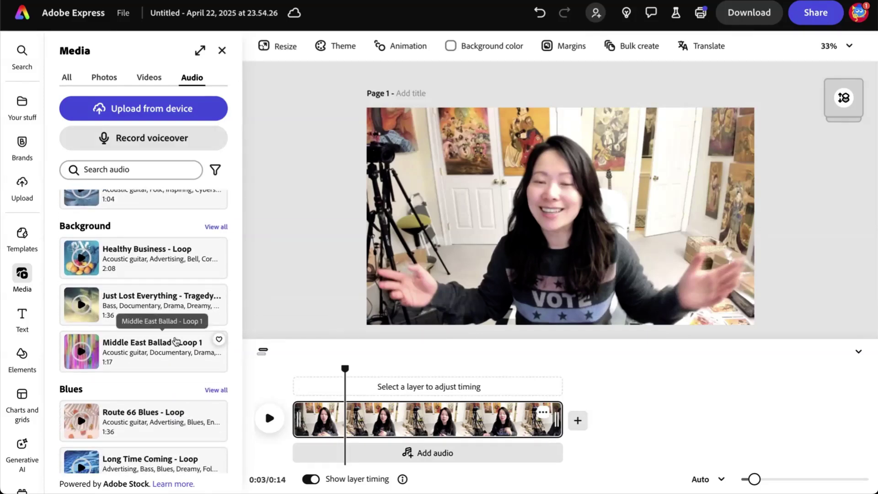
{"action": "left_click", "coordinate": [387, 366]}
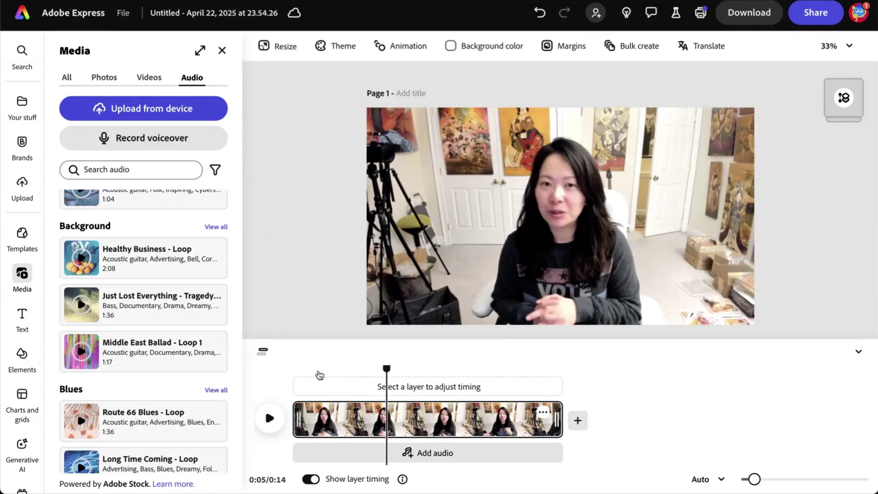
{"action": "left_click", "coordinate": [318, 373]}
{"action": "left_click", "coordinate": [293, 368]}
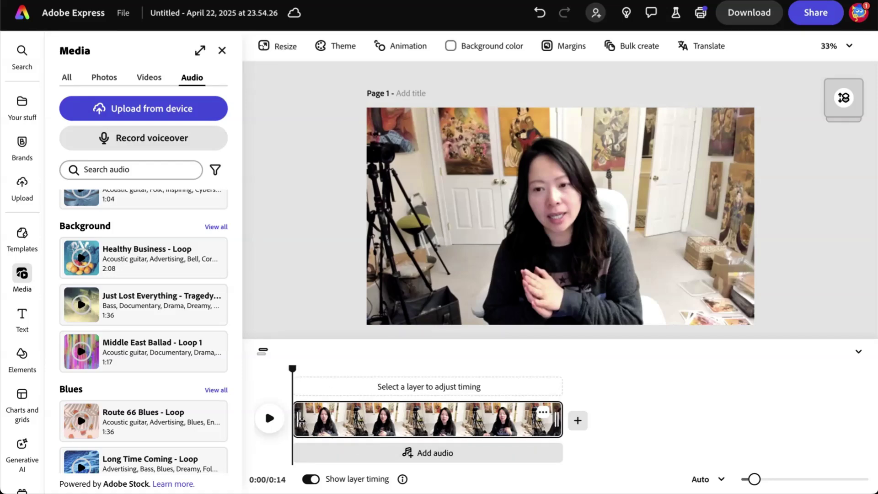
Step: Split the webcam clip at the 0:05 mark with S, making a 4.8s first clip
{"action": "mouse_move", "coordinate": [301, 419]}
{"action": "left_mouse_down"}
{"action": "mouse_move", "coordinate": [323, 419]}
{"action": "mouse_move", "coordinate": [294, 419]}
{"action": "left_mouse_up"}
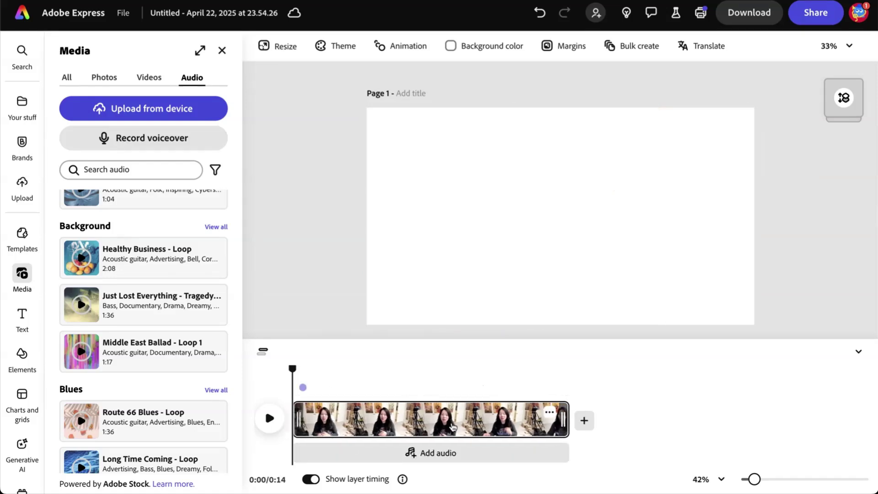
{"action": "left_click_drag", "start_coordinate": [524, 418], "coordinate": [566, 417]}
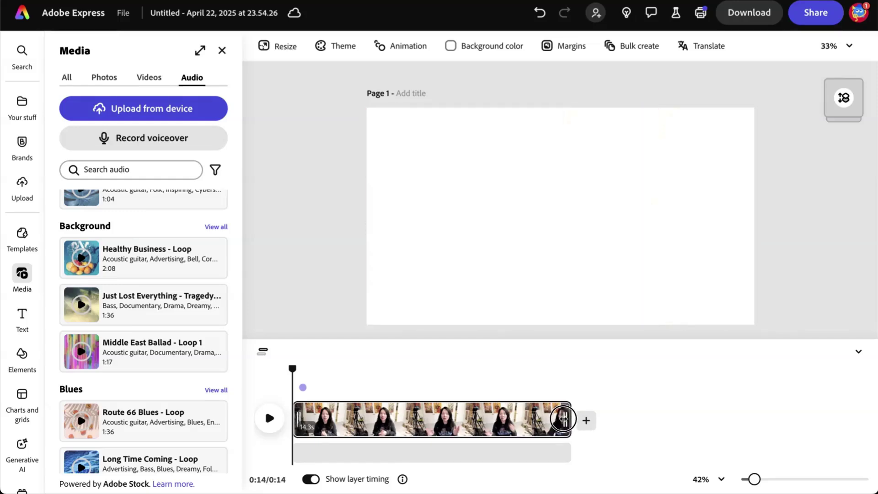
{"action": "left_click", "coordinate": [420, 380]}
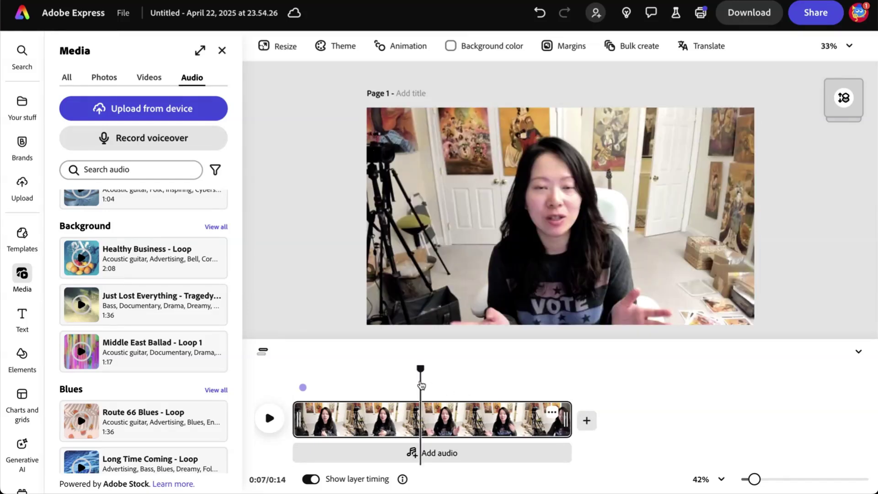
{"action": "left_click", "coordinate": [387, 383]}
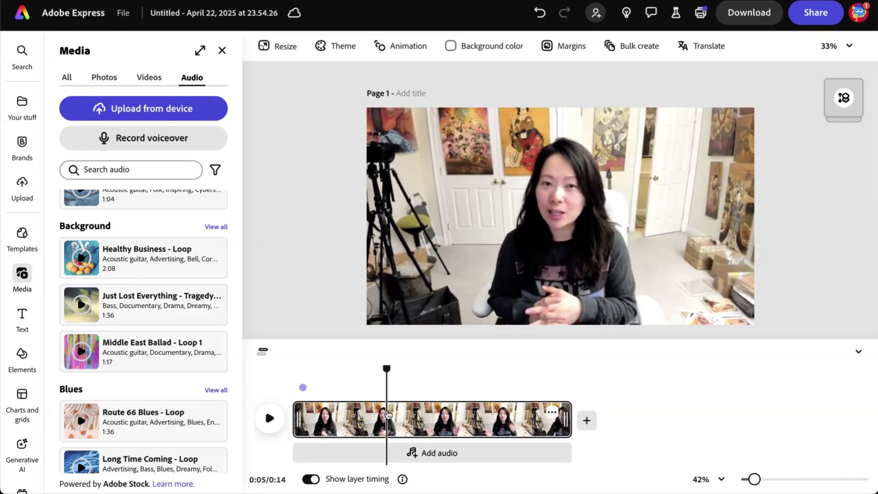
{"action": "left_click", "coordinate": [388, 416]}
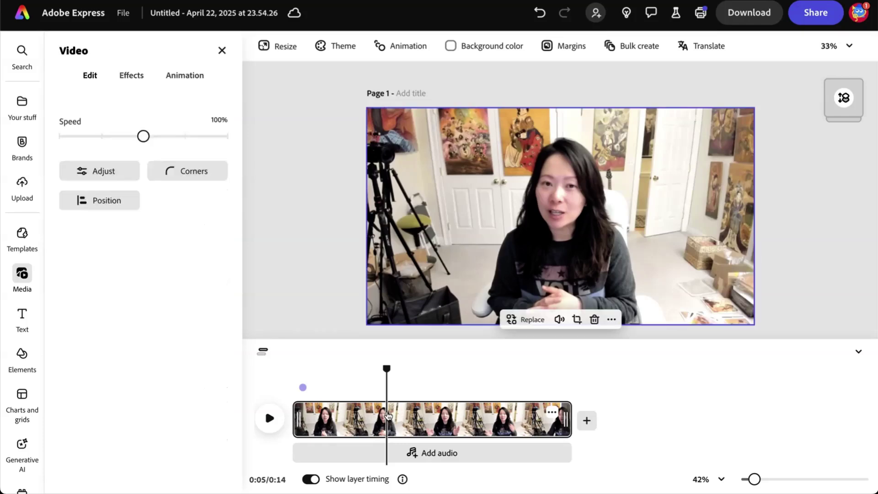
{"action": "key", "text": "s"}
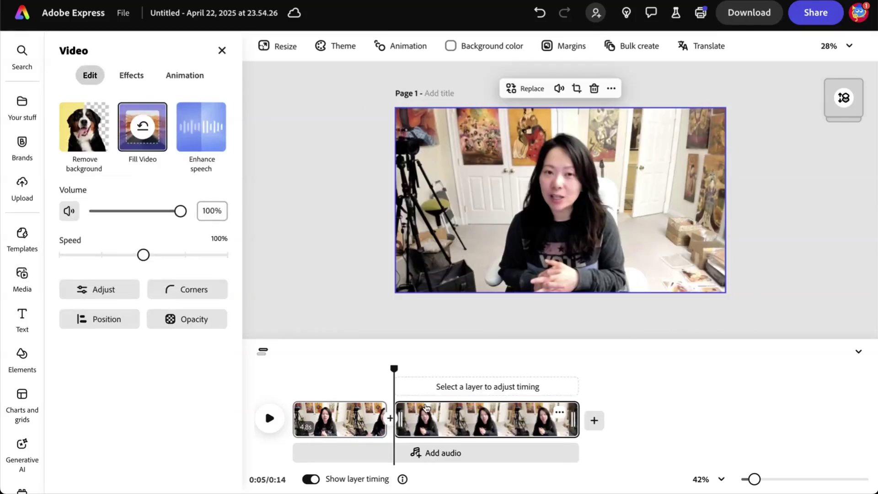
Step: Inspect the second clip's right-click options and move the playhead to 0:13
{"action": "left_click", "coordinate": [461, 373]}
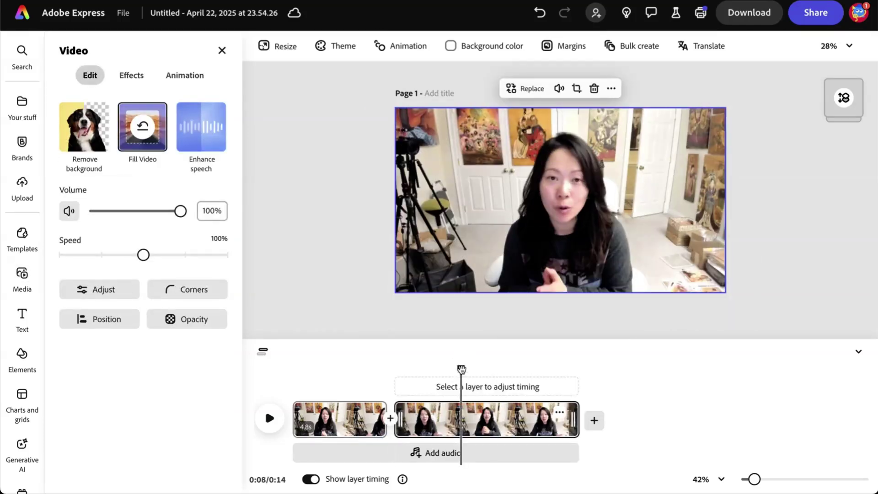
{"action": "right_click", "coordinate": [462, 417]}
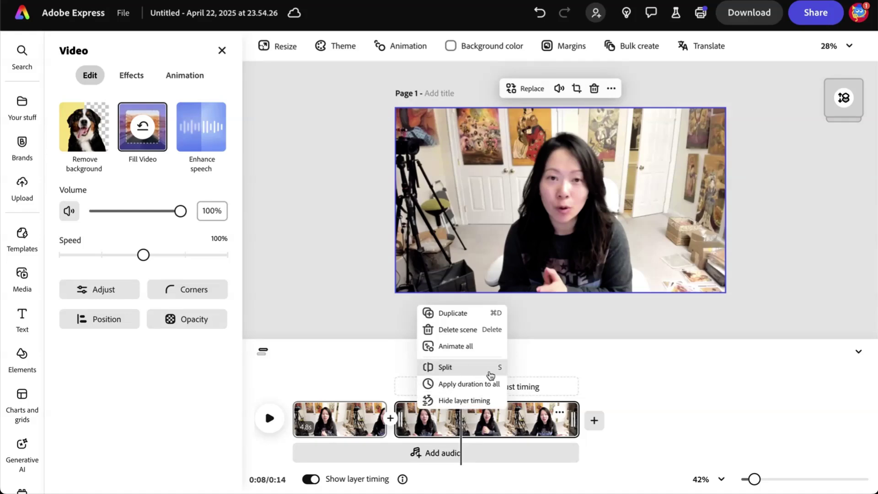
{"action": "left_click", "coordinate": [569, 361]}
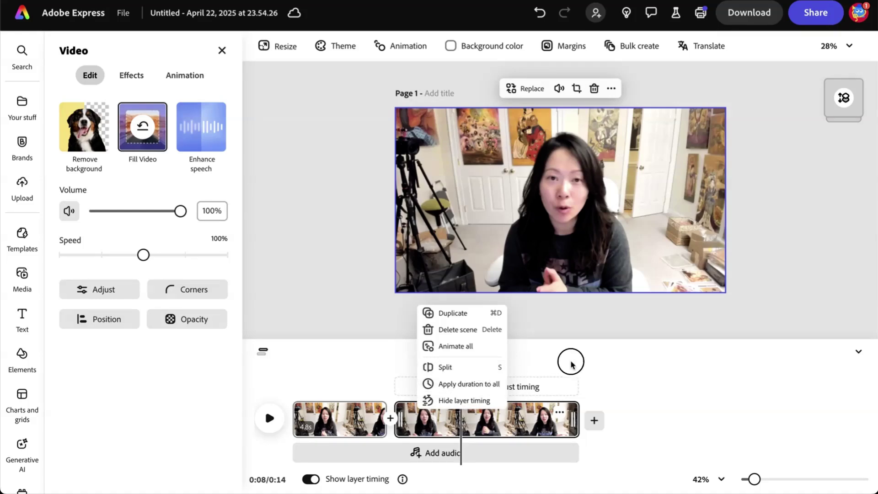
{"action": "left_click", "coordinate": [545, 369]}
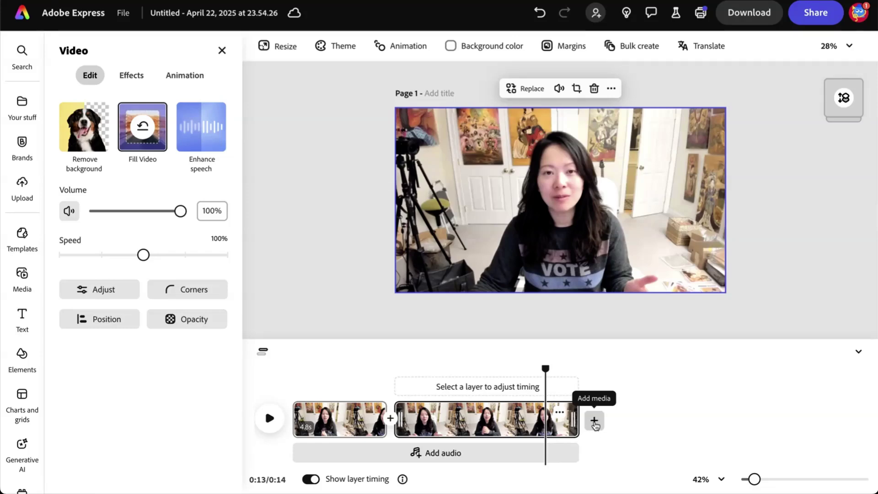
Step: Add a blank scene after the last webcam clip
{"action": "left_click", "coordinate": [595, 421]}
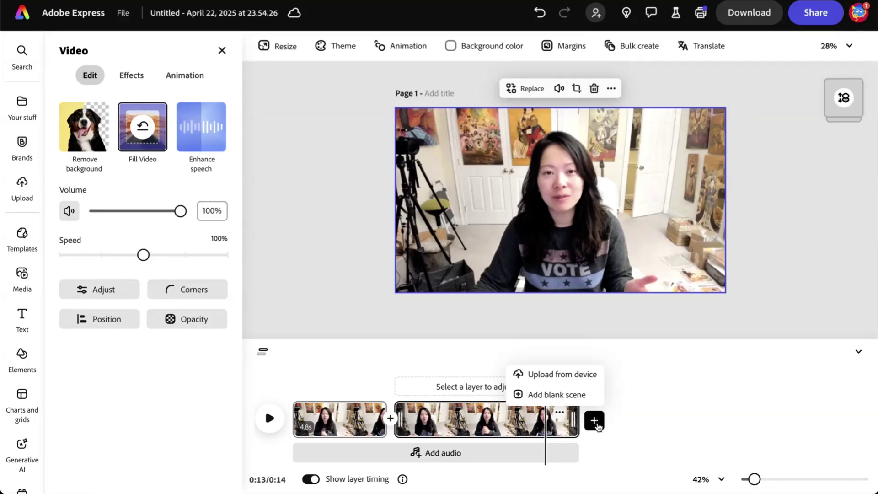
{"action": "left_click", "coordinate": [596, 421]}
{"action": "left_click", "coordinate": [595, 421]}
{"action": "left_click", "coordinate": [595, 421]}
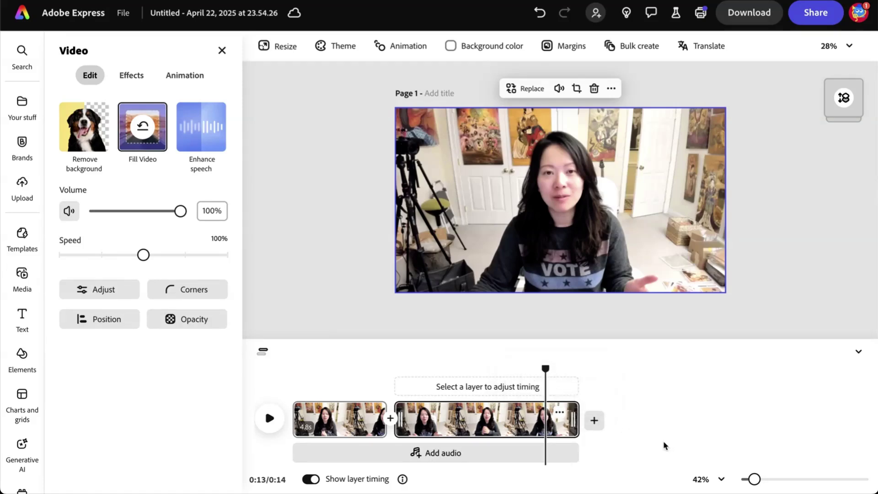
{"action": "left_click", "coordinate": [636, 428]}
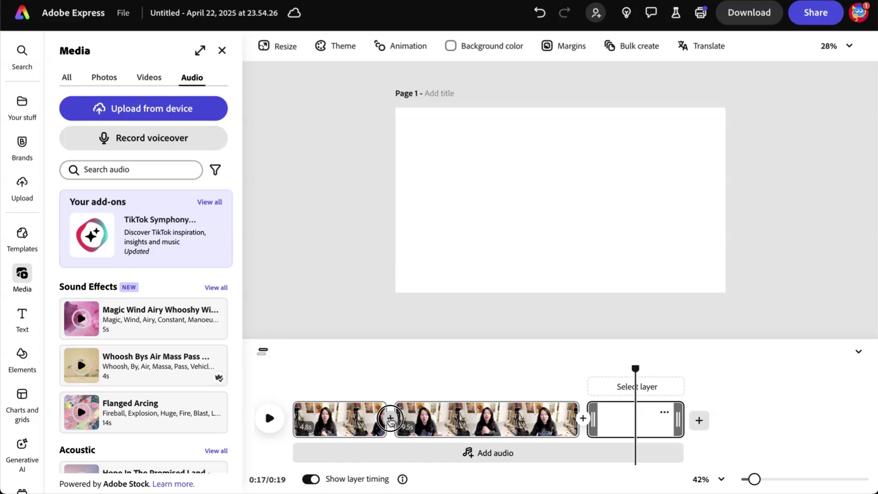
Step: Insert a new scene between the 4.8s and 9.5s webcam clips
{"action": "left_click", "coordinate": [390, 420]}
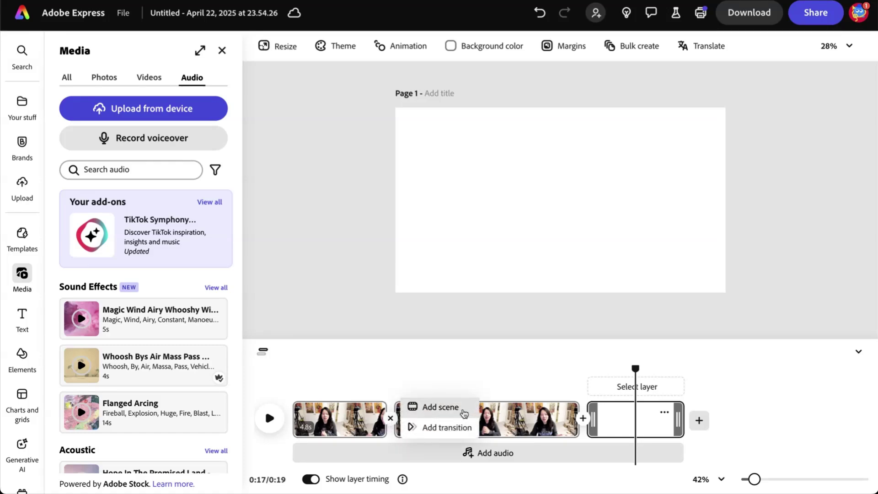
{"action": "left_click", "coordinate": [464, 413]}
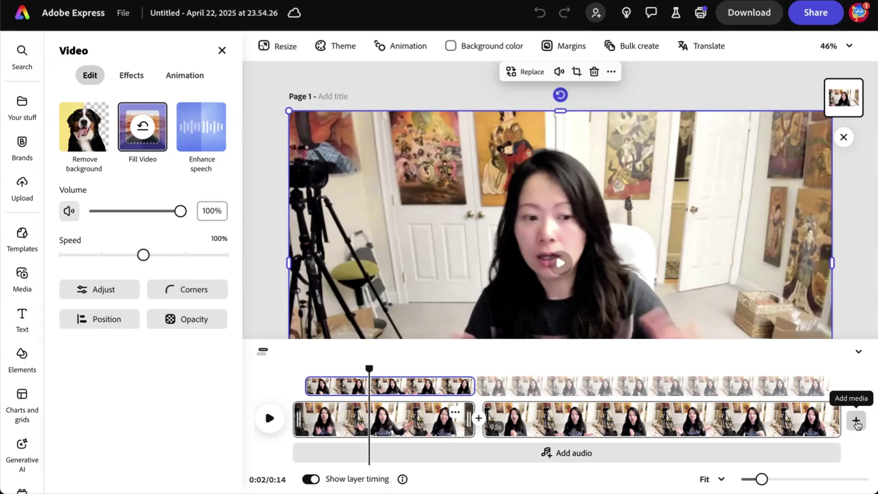
{"action": "left_click", "coordinate": [856, 421]}
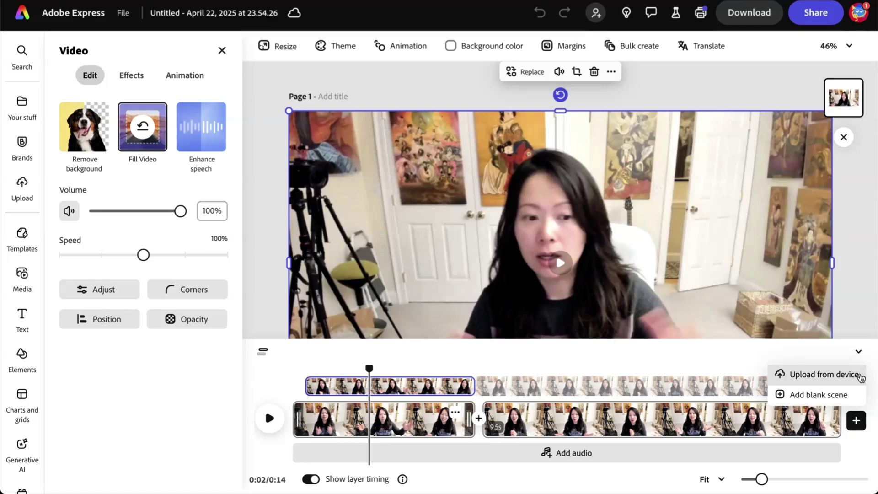
Step: Add a blank end scene and Quick Look IMG_4919.JPG in the Downloads folder
{"action": "left_click", "coordinate": [838, 396]}
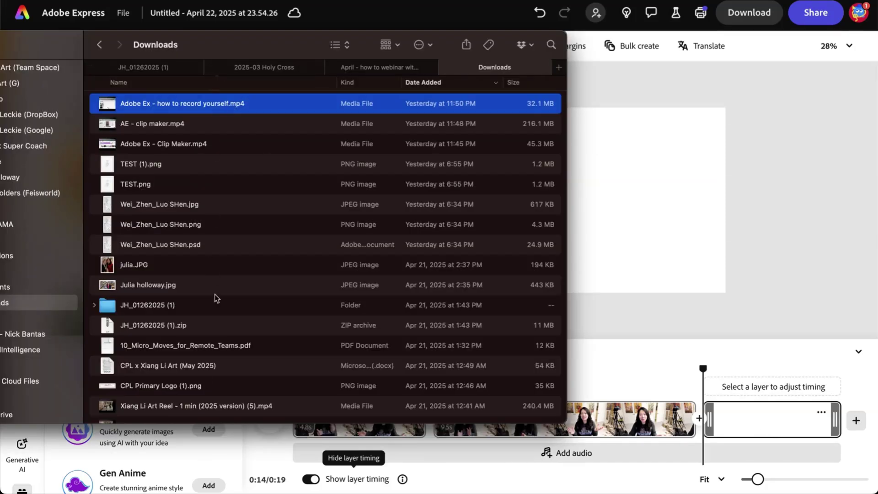
{"action": "scroll", "coordinate": [212, 256], "scroll_direction": "down", "scroll_amount": 3}
{"action": "left_click", "coordinate": [192, 213]}
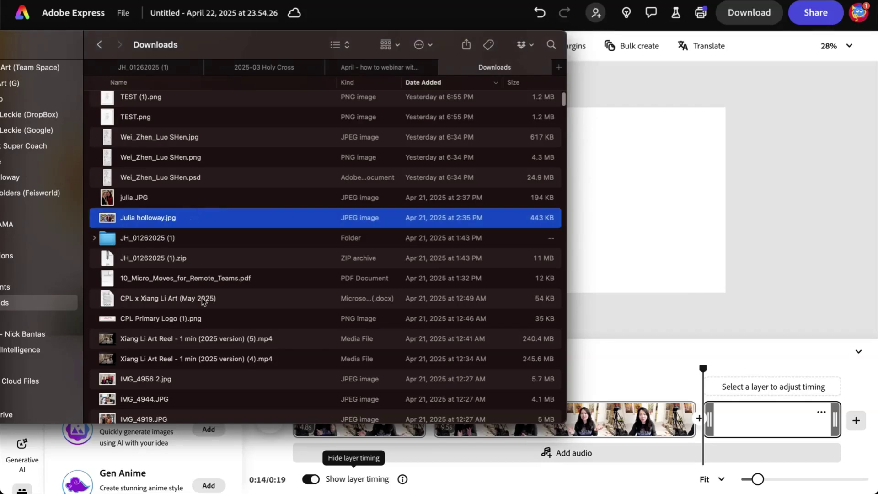
{"action": "scroll", "coordinate": [203, 302], "scroll_direction": "down", "scroll_amount": 5}
{"action": "left_click", "coordinate": [206, 212]}
{"action": "key", "text": "space"}
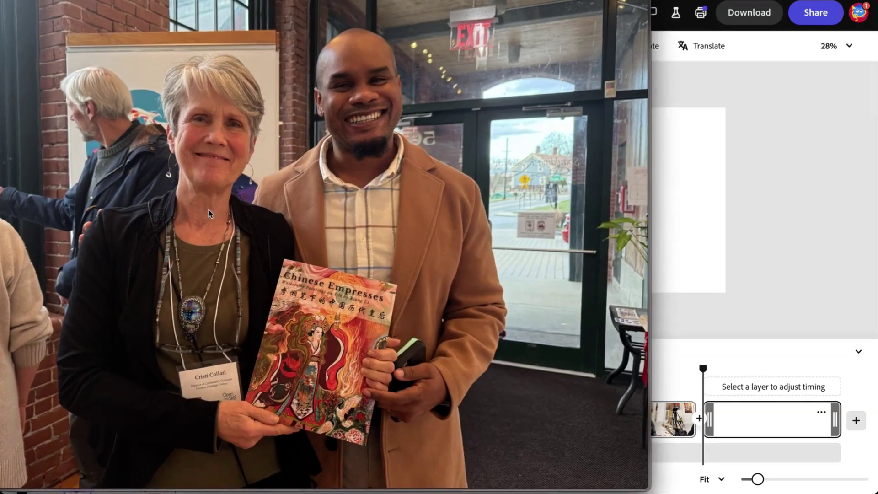
{"action": "key", "text": "space"}
Step: Drop IMG_4919.JPG onto the end scene and resize it to fill the page
{"action": "left_click_drag", "start_coordinate": [218, 216], "coordinate": [672, 204]}
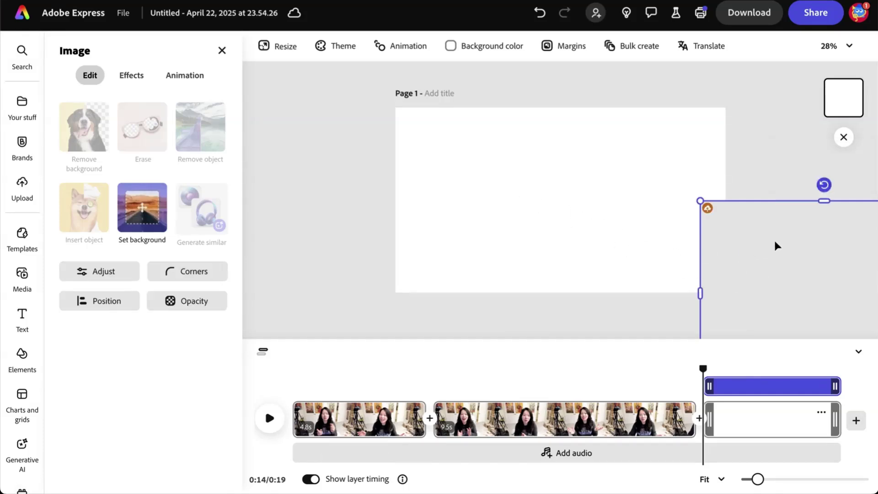
{"action": "left_click_drag", "start_coordinate": [773, 238], "coordinate": [561, 219]}
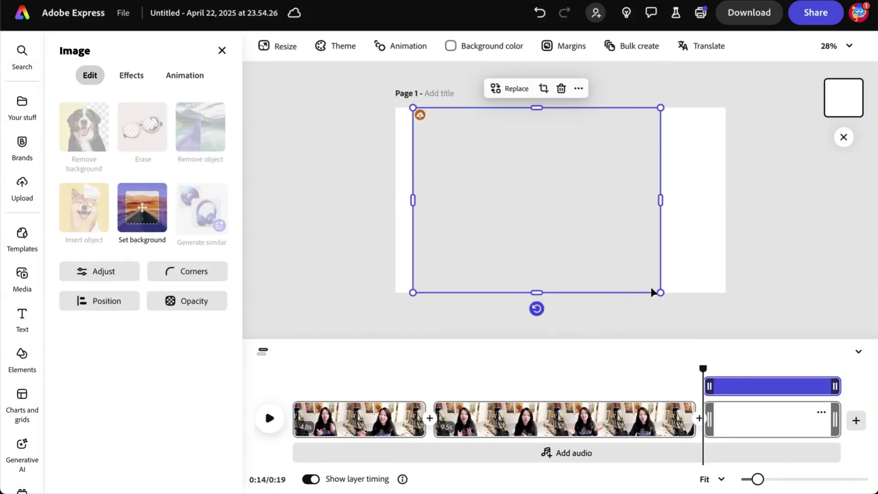
{"action": "left_click_drag", "start_coordinate": [652, 292], "coordinate": [630, 270]}
{"action": "left_click_drag", "start_coordinate": [623, 215], "coordinate": [725, 189]}
{"action": "left_click_drag", "start_coordinate": [558, 269], "coordinate": [559, 293]}
{"action": "left_click_drag", "start_coordinate": [581, 250], "coordinate": [580, 260]}
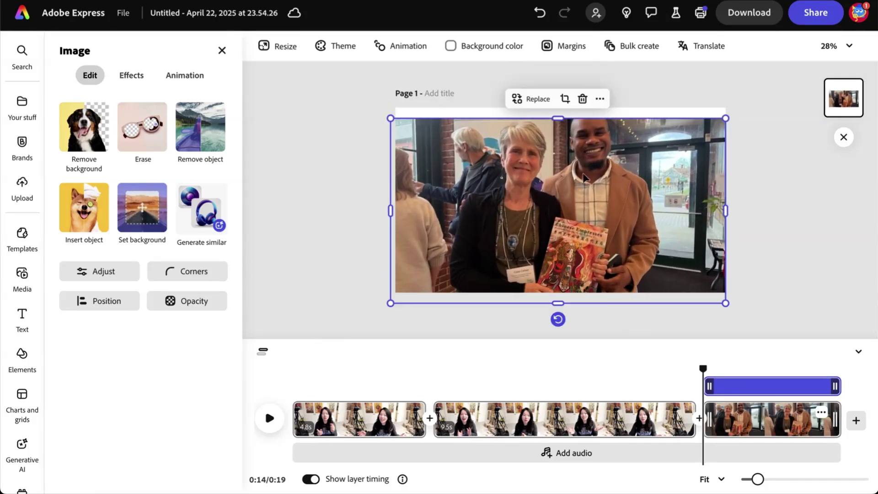
{"action": "left_click_drag", "start_coordinate": [562, 118], "coordinate": [562, 107]}
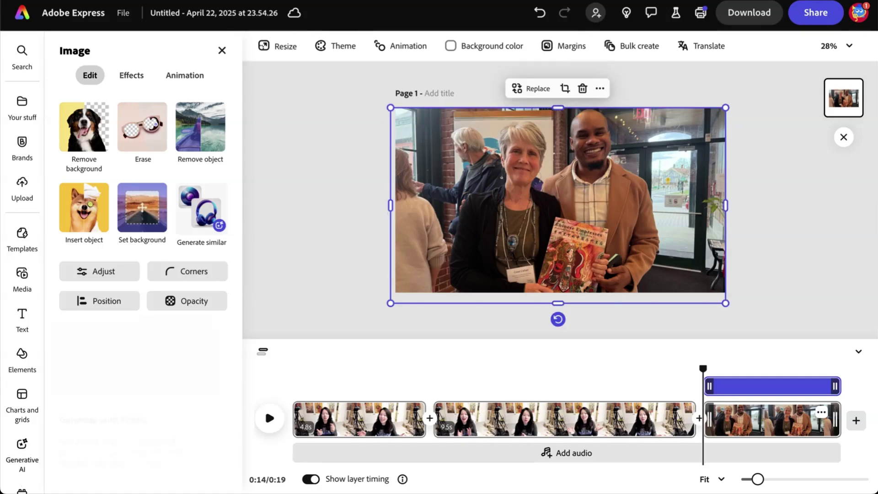
Step: Add a blank fourth scene and place the IMG_5043.MOV book video in it
{"action": "left_click", "coordinate": [856, 420]}
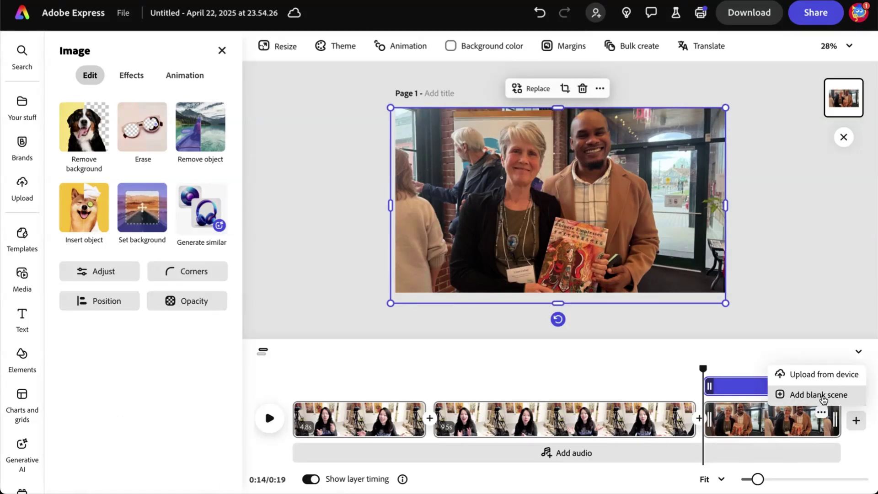
{"action": "left_click", "coordinate": [822, 395]}
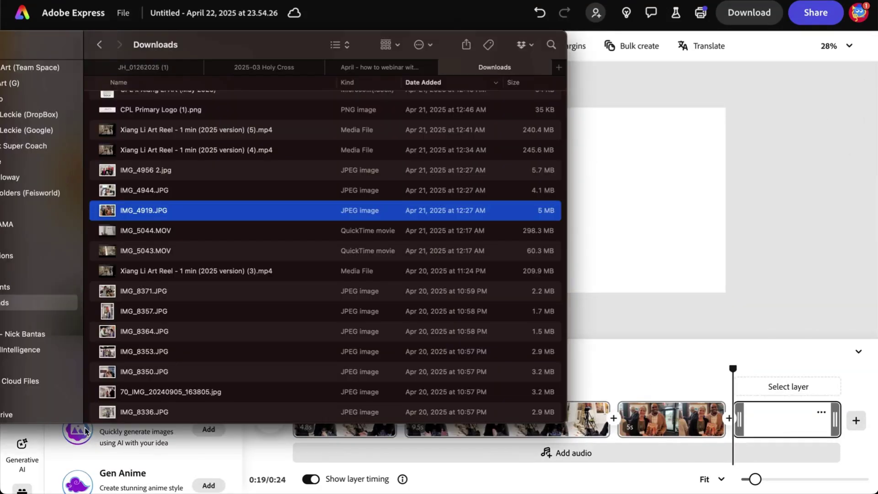
{"action": "double_click", "coordinate": [237, 250]}
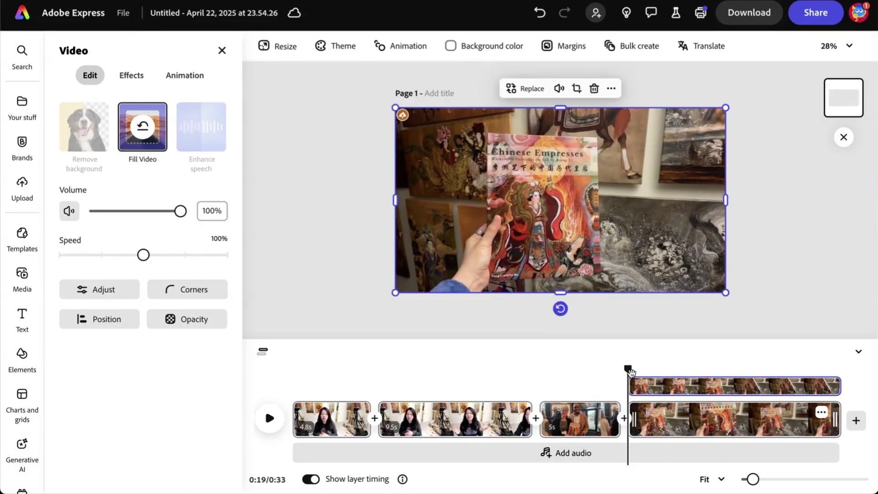
{"action": "left_click_drag", "start_coordinate": [629, 371], "coordinate": [685, 372]}
{"action": "key", "text": "space"}
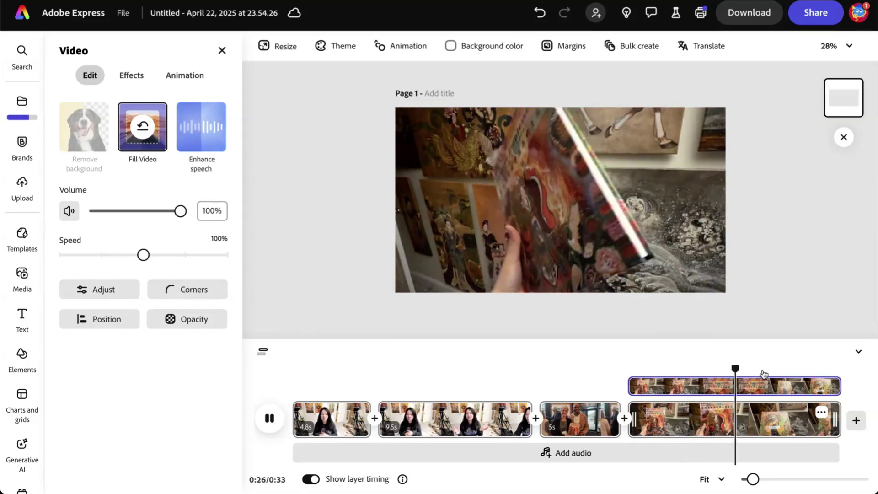
{"action": "key", "text": "space"}
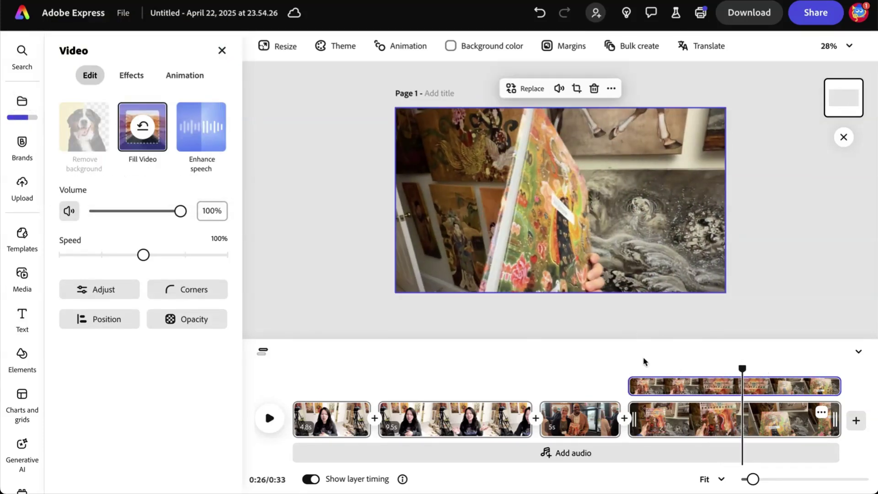